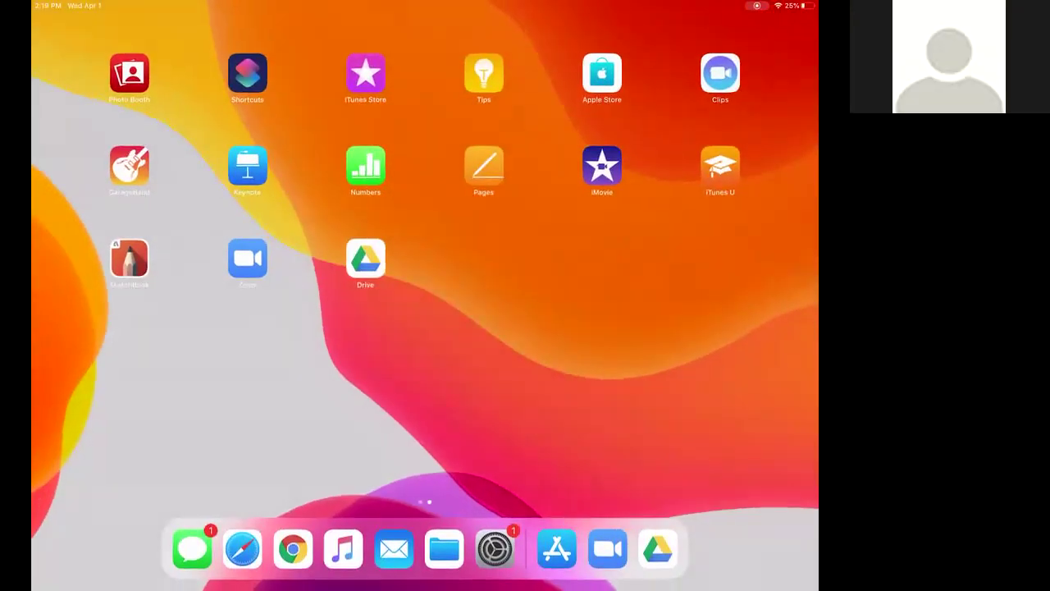
Open Google Drive and back out of the multiplication worksheet to the Shared items list.
click(365, 258)
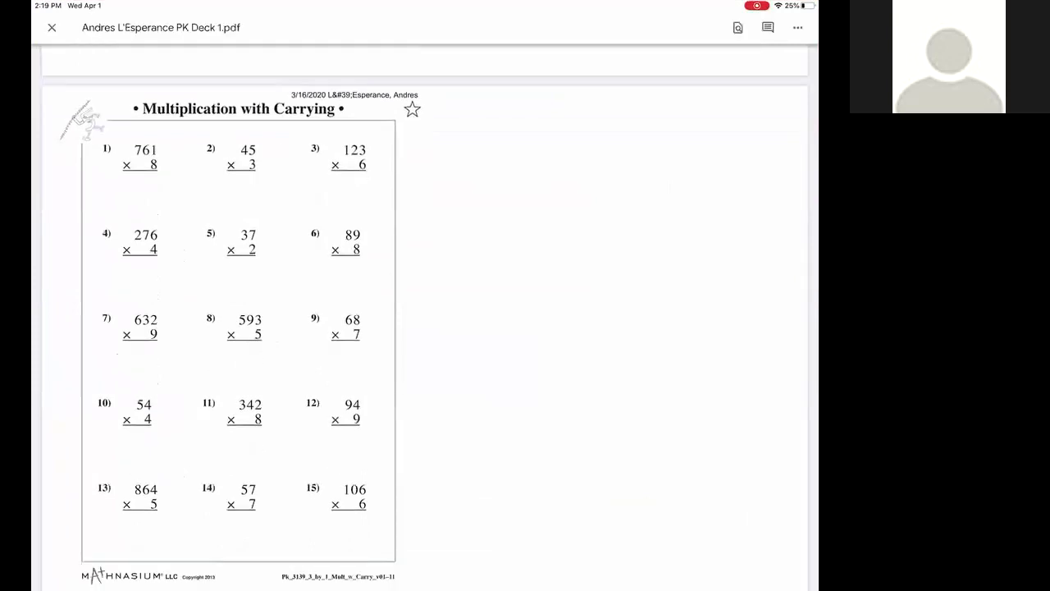
click(52, 27)
click(51, 27)
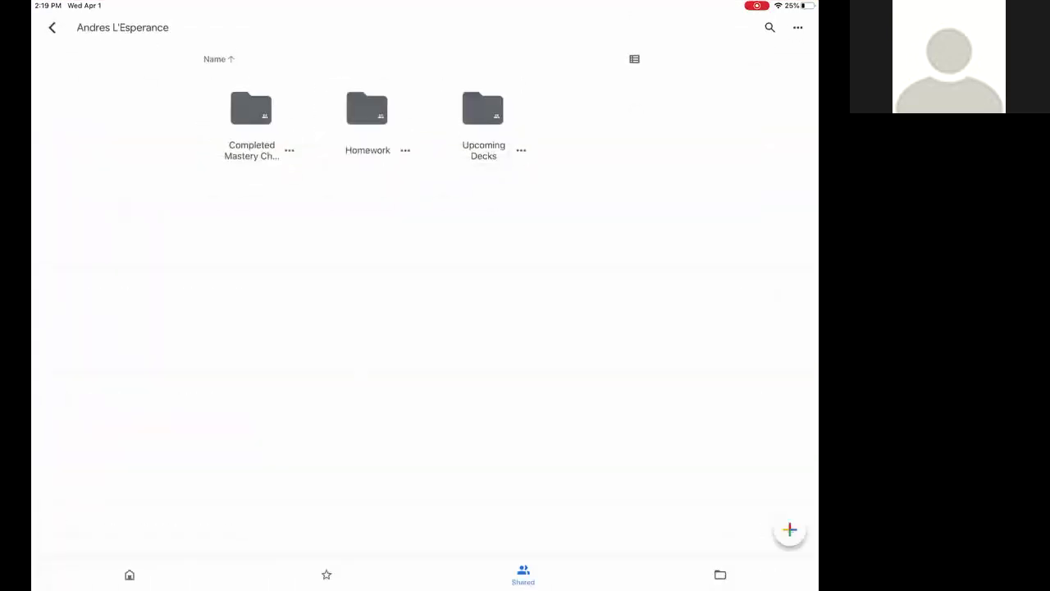
click(52, 27)
click(129, 575)
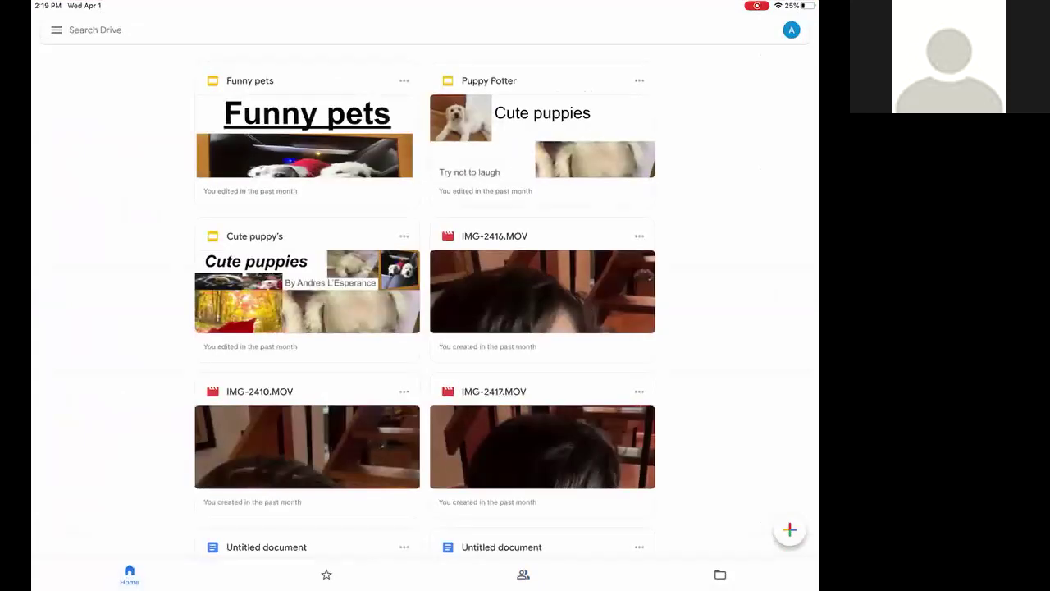
click(523, 574)
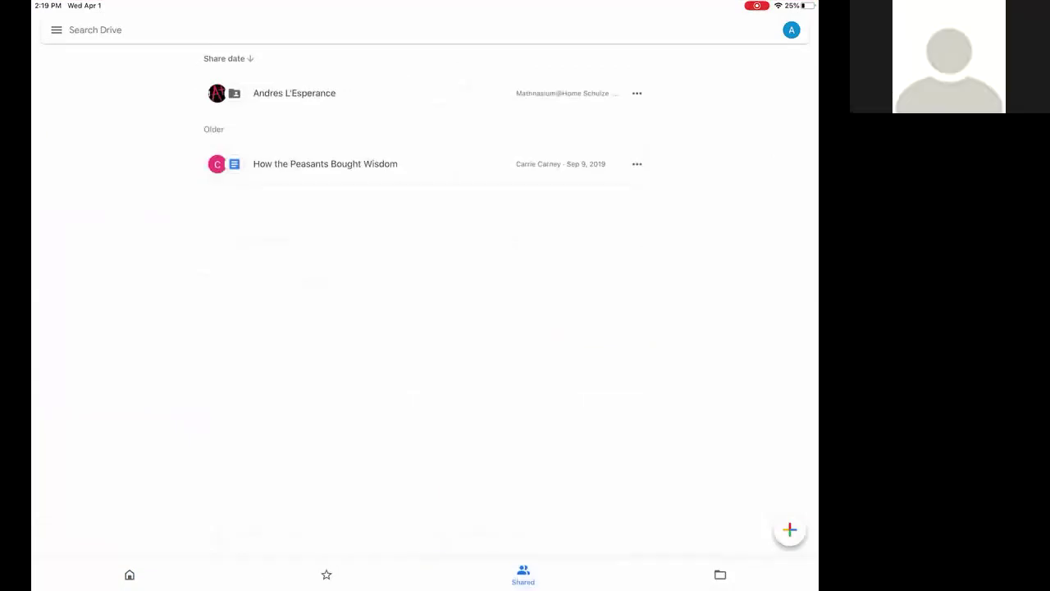
Add the shared student folder to My Drive, then return to the first home screen page.
click(636, 92)
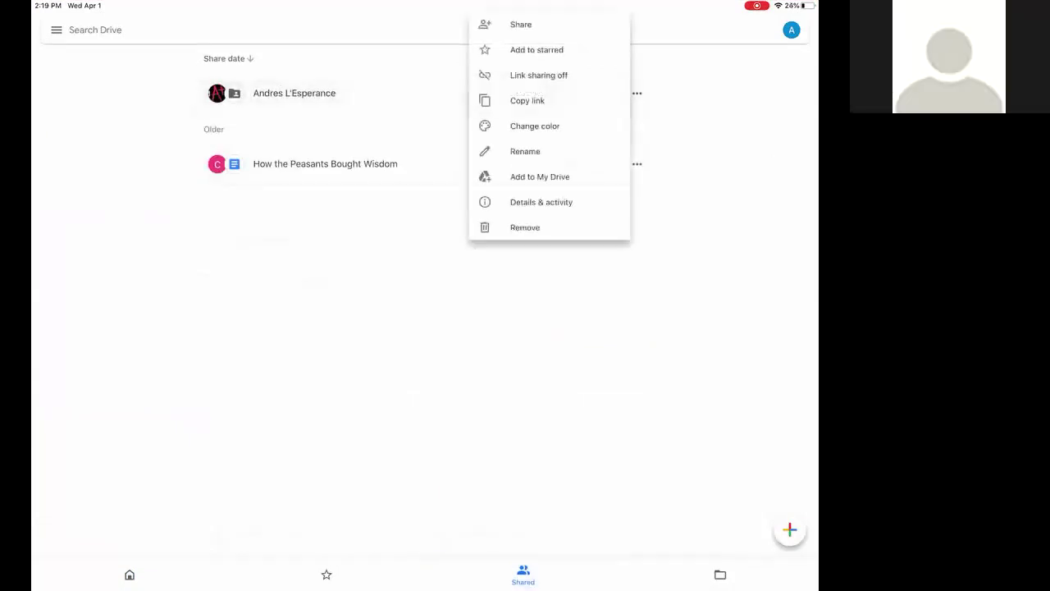
click(540, 176)
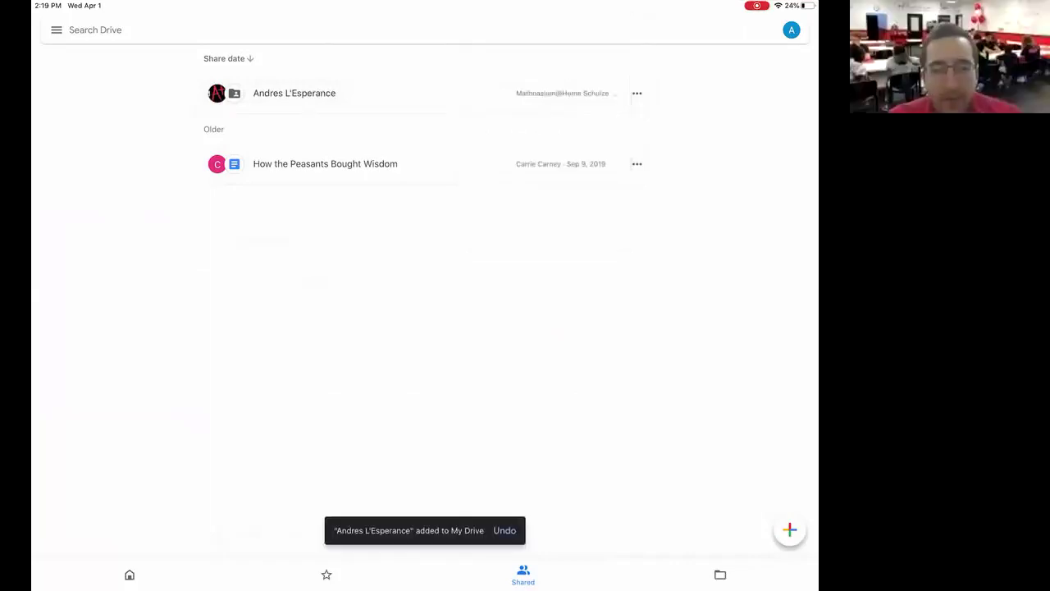
key(super+h)
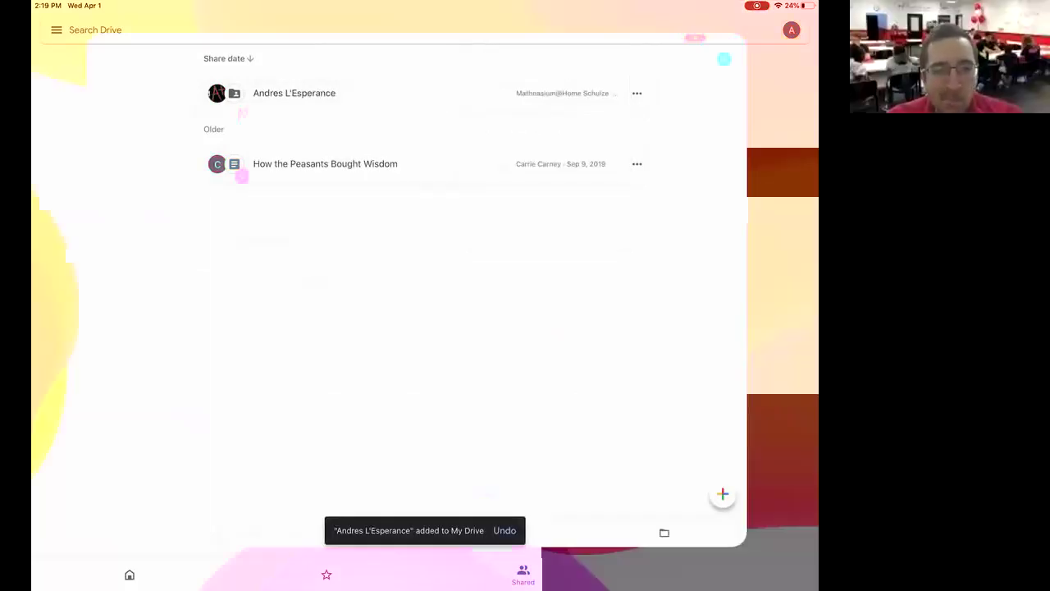
drag(246, 369, 615, 369)
Search the App Store for 'adobe acrobat reader' and download Adobe Acrobat Reader for PDF.
click(129, 258)
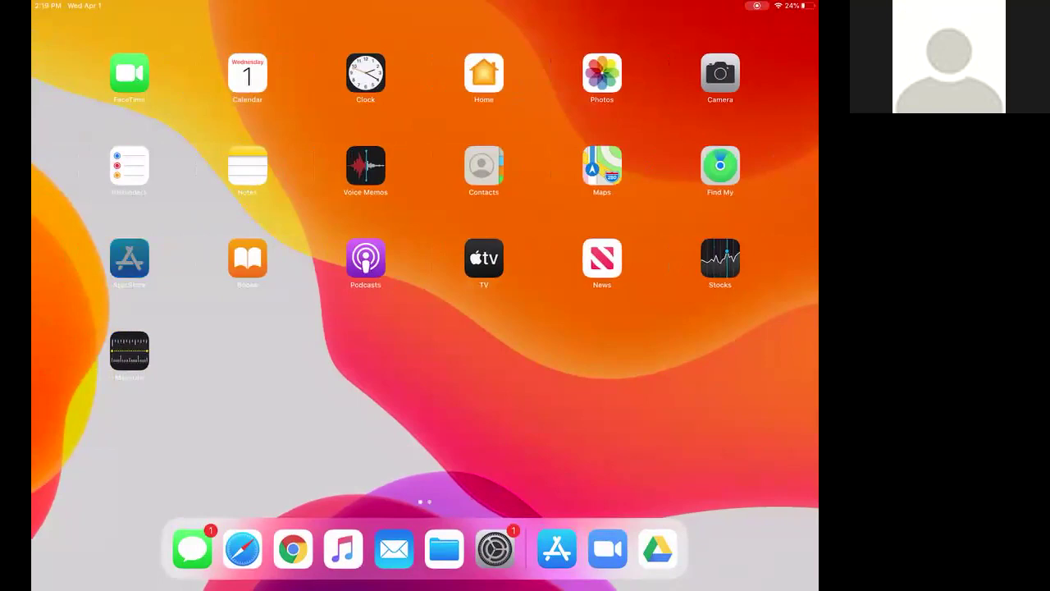
click(554, 25)
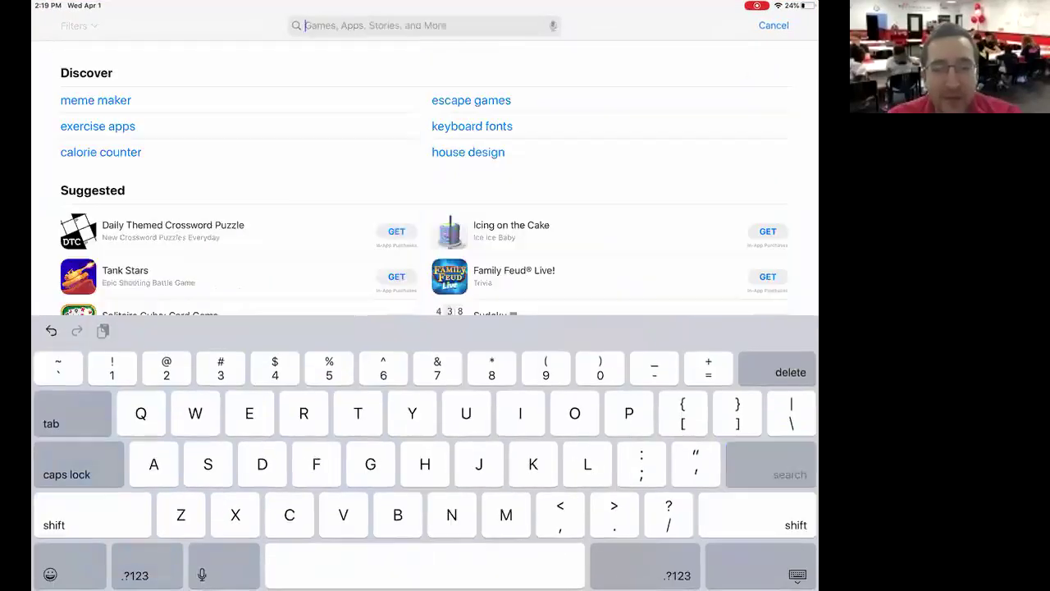
text(Add)
text(be)
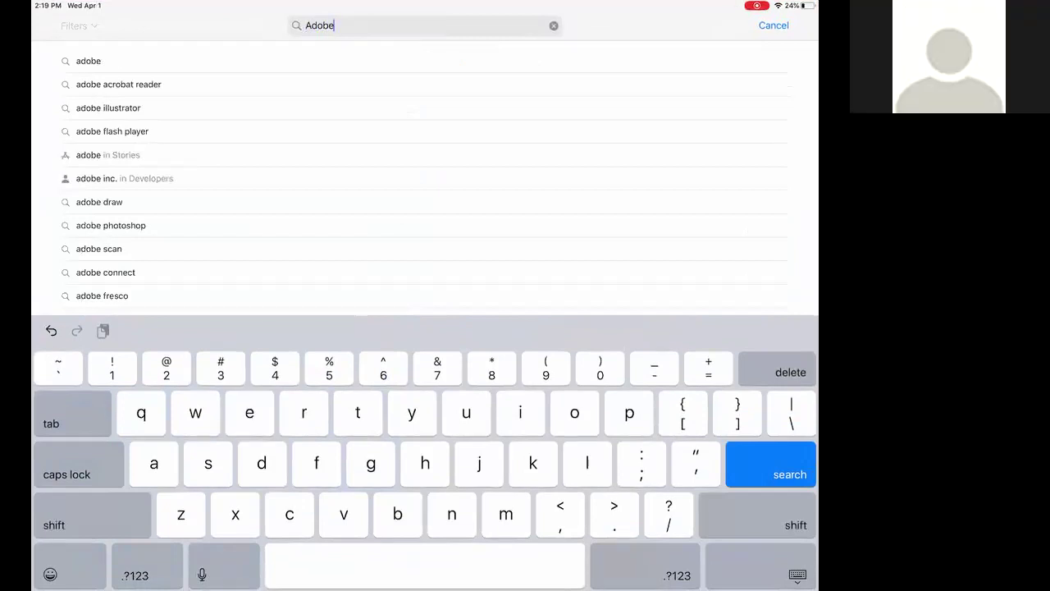
click(118, 84)
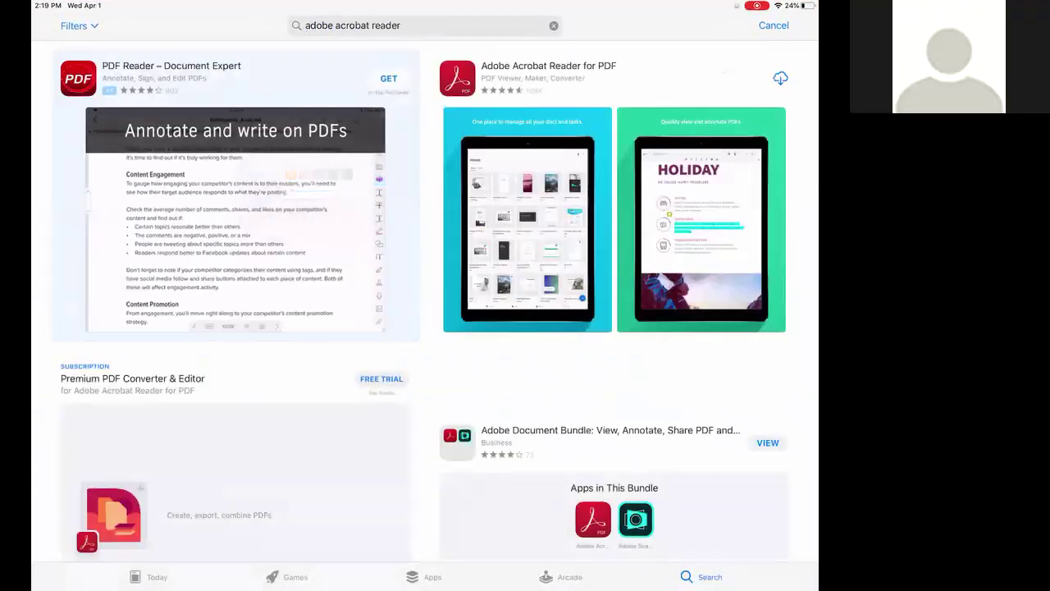
click(780, 78)
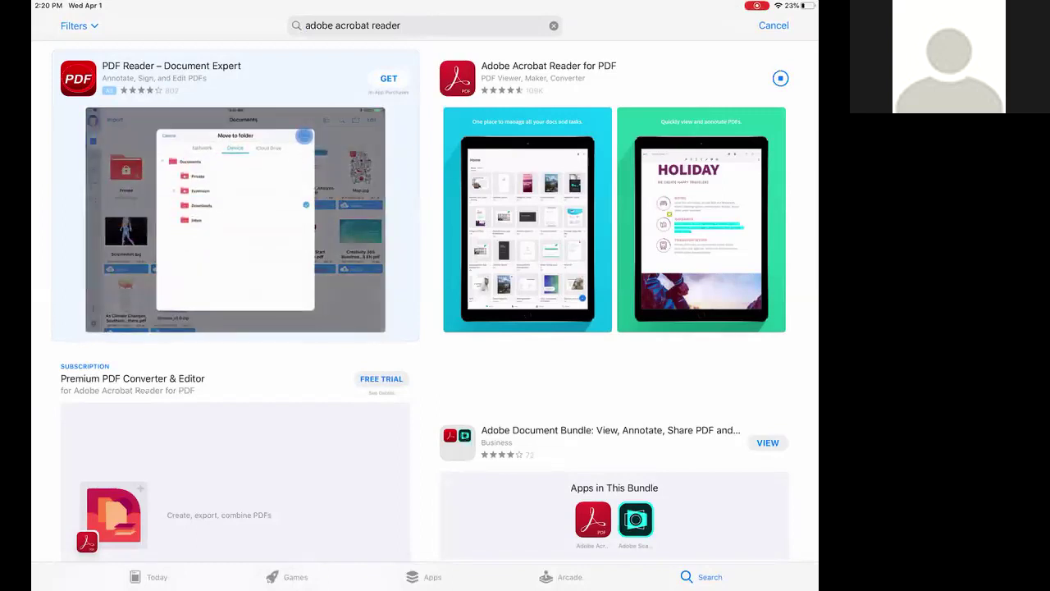
Launch Adobe Acrobat Reader from the home screen and show its On This iPad file list.
key(super)
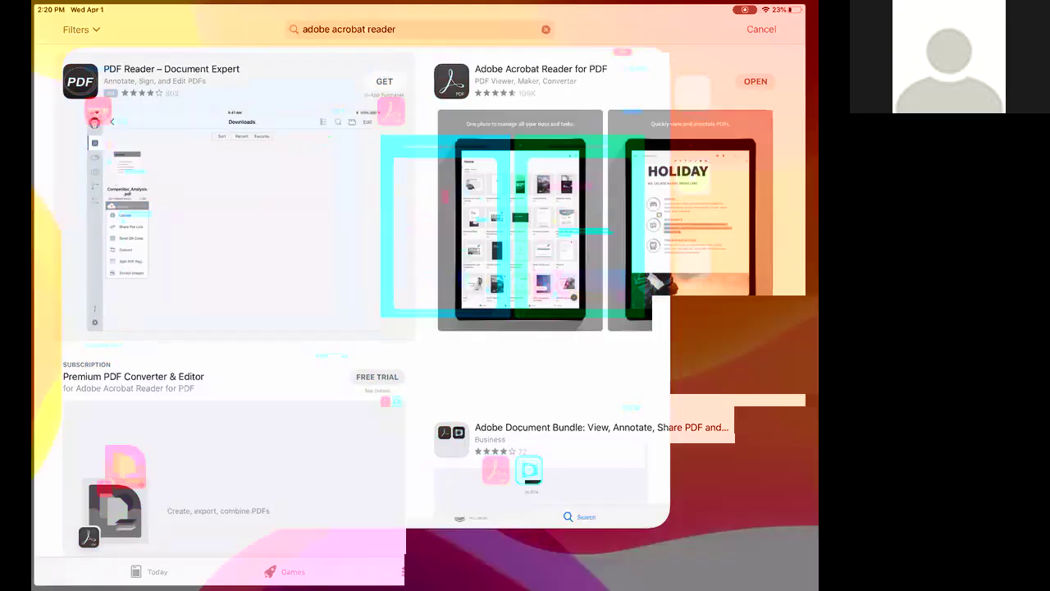
drag(656, 369, 246, 369)
click(483, 259)
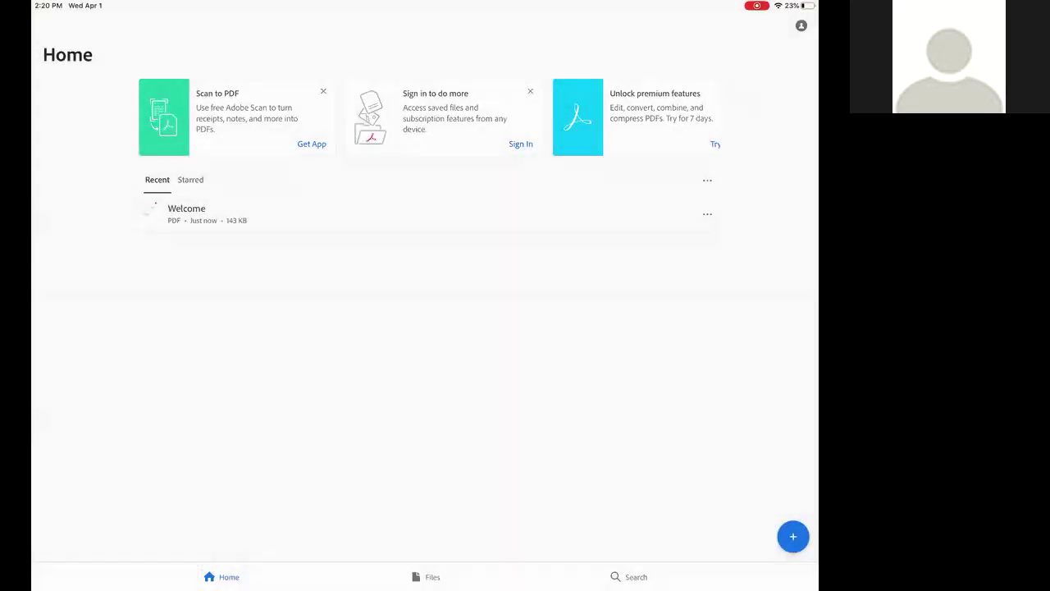
click(427, 576)
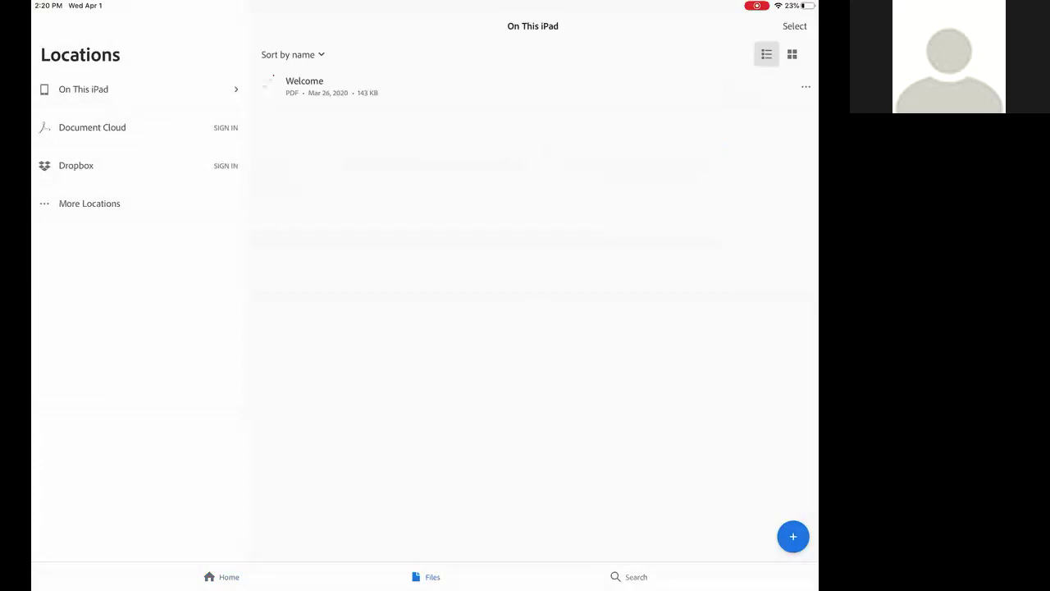
In the document picker's Browse locations, enable Google Drive as a file location.
click(89, 204)
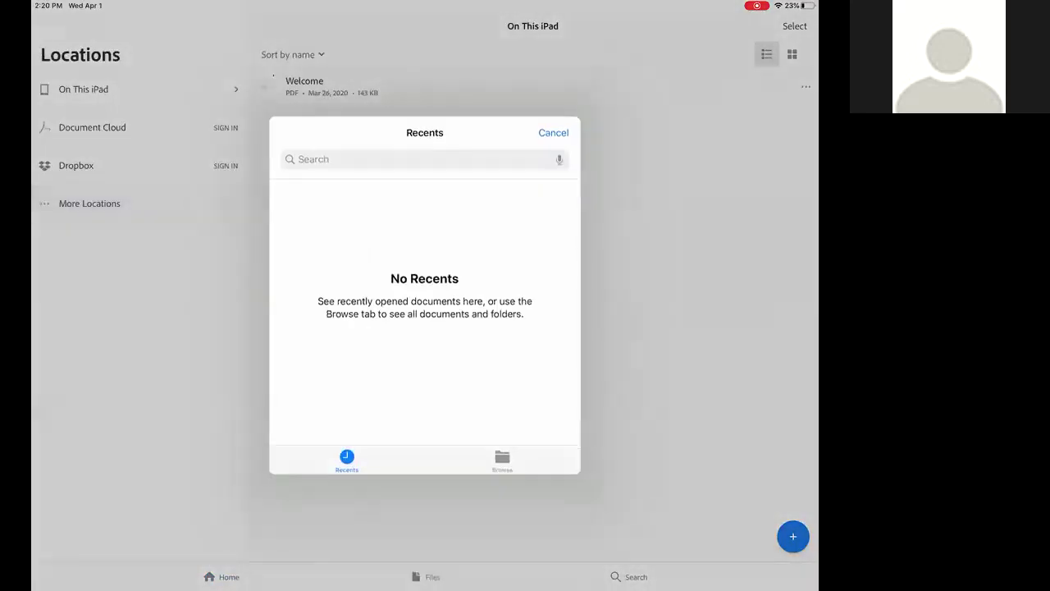
click(502, 461)
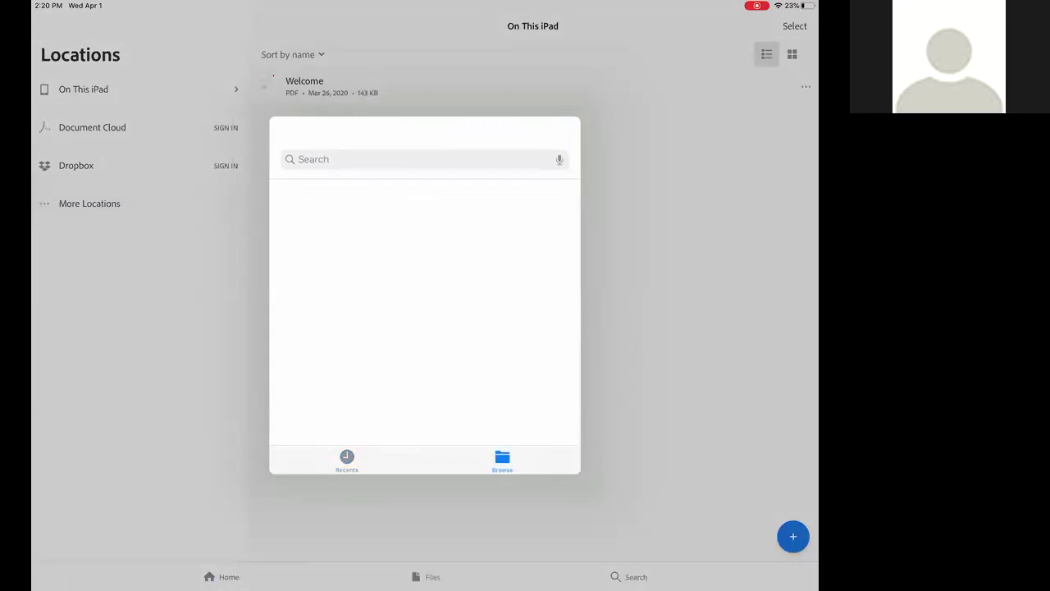
click(295, 132)
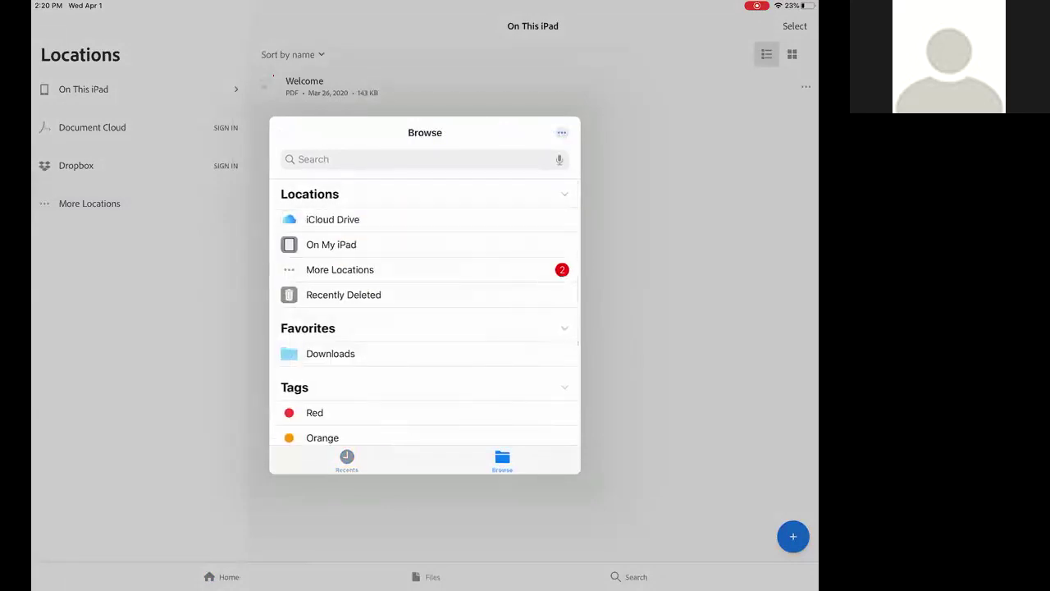
click(340, 269)
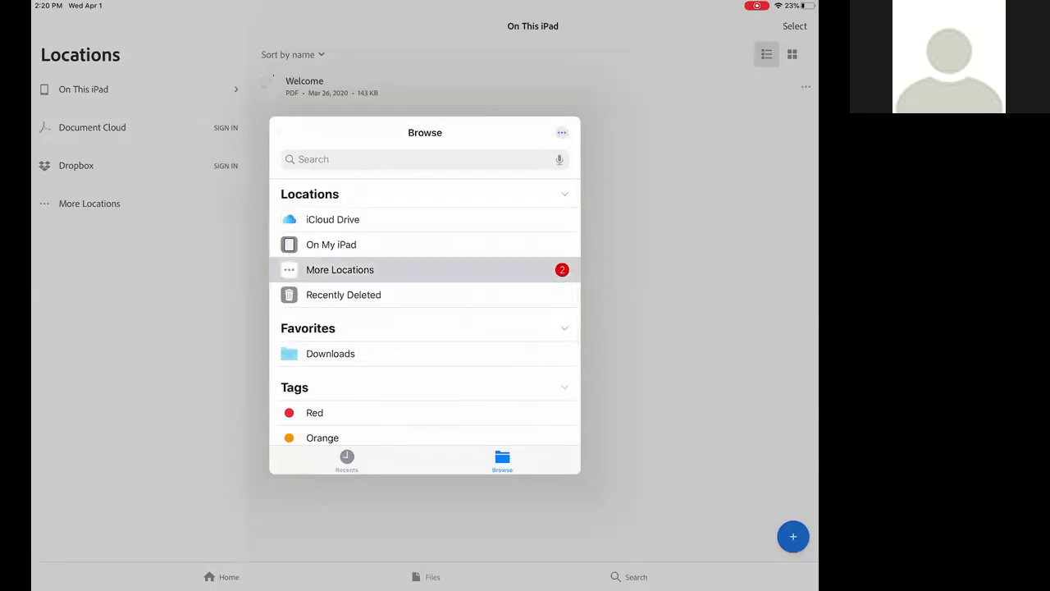
click(529, 269)
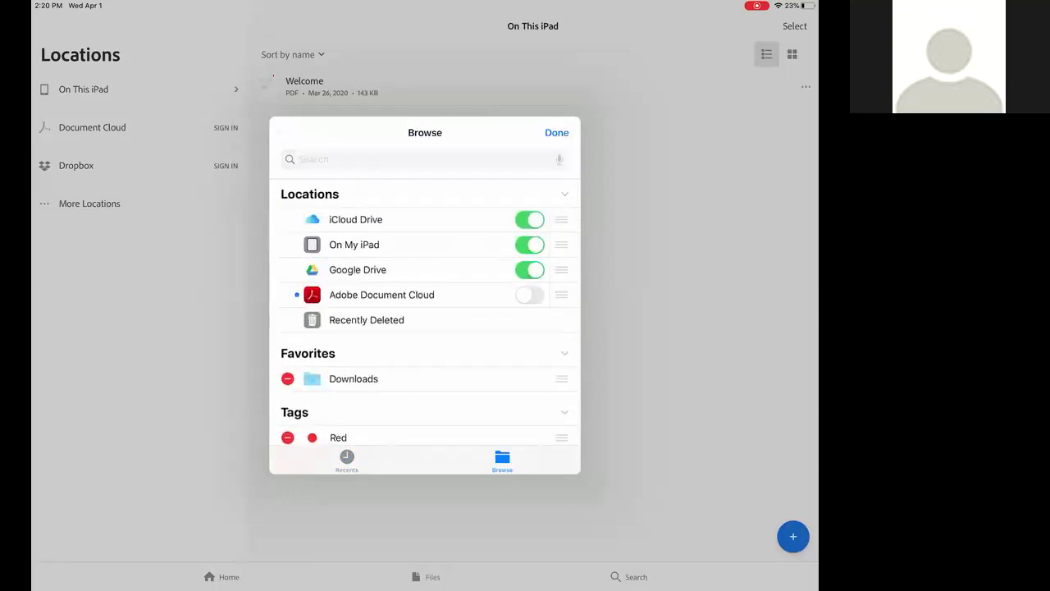
click(557, 132)
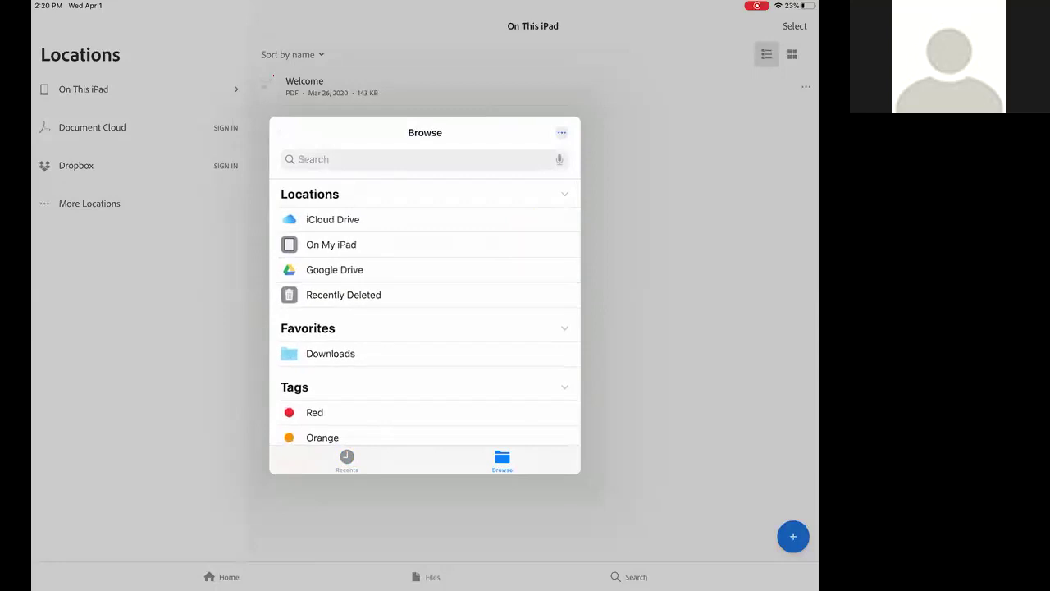
Navigate Google Drive to the student's folder and its Upcoming Decks folder.
click(335, 269)
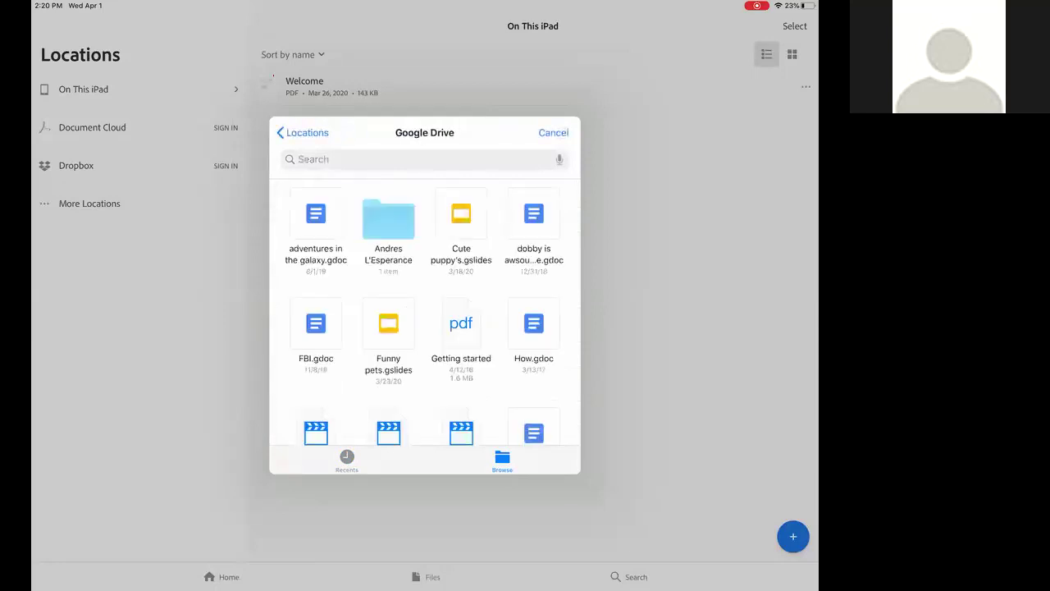
click(388, 220)
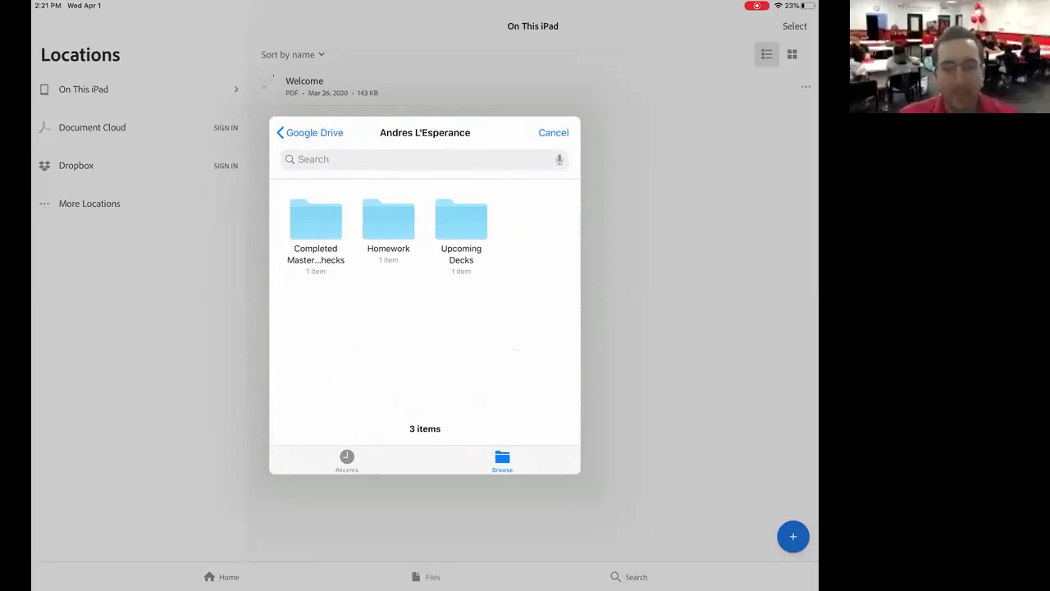
click(461, 220)
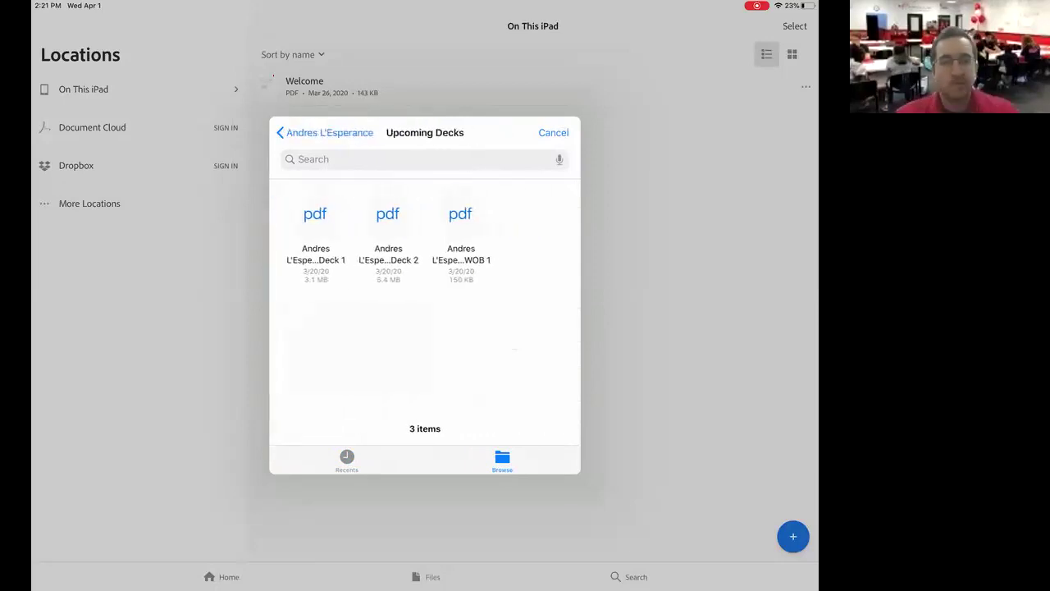
Open the PK Deck 1 Multiplication Review worksheet and turn on the Comment markup tools.
key(Escape)
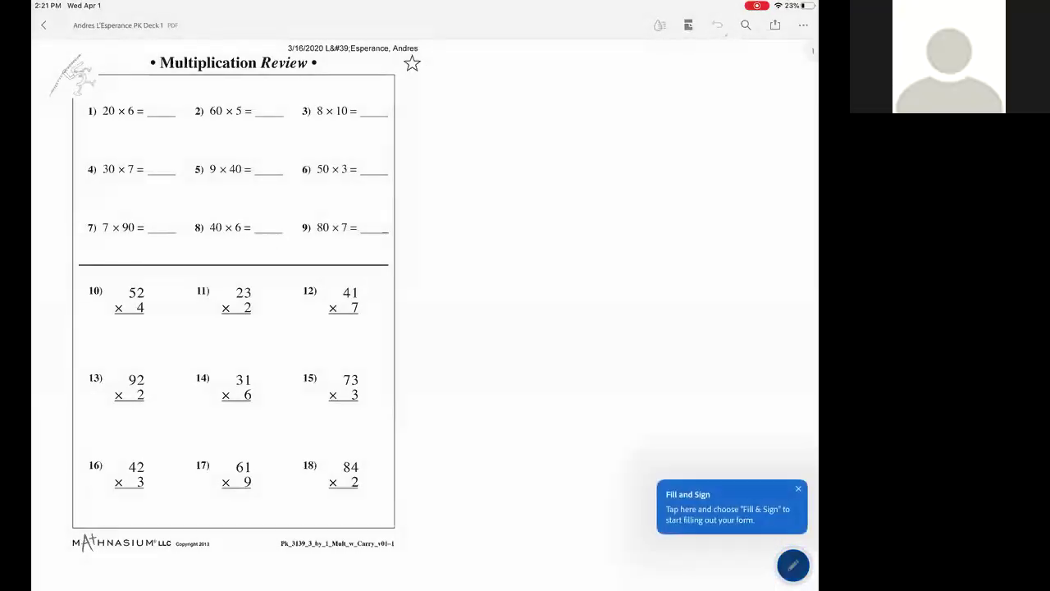
click(792, 565)
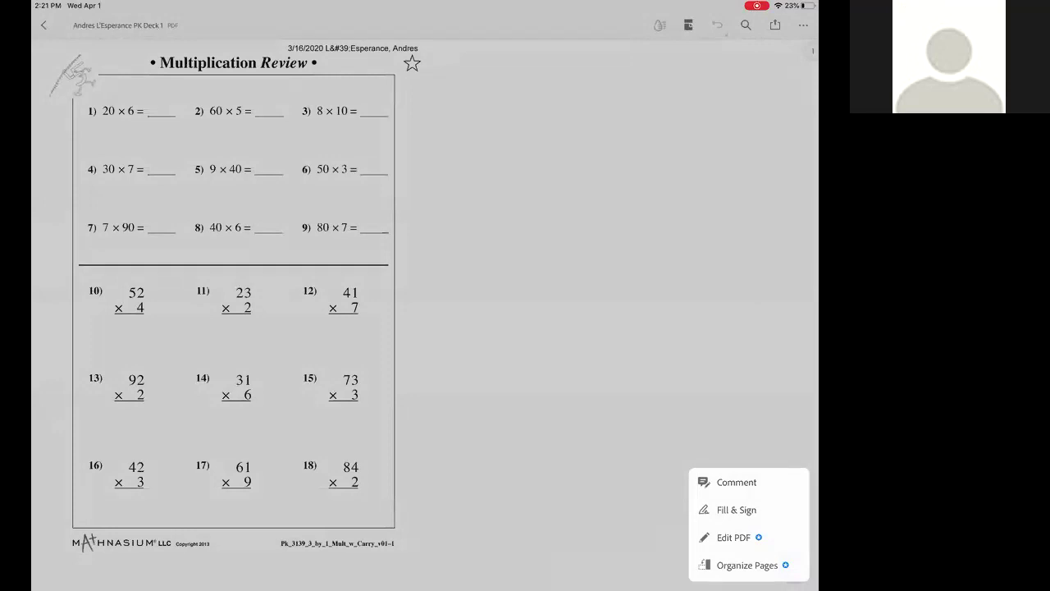
click(736, 482)
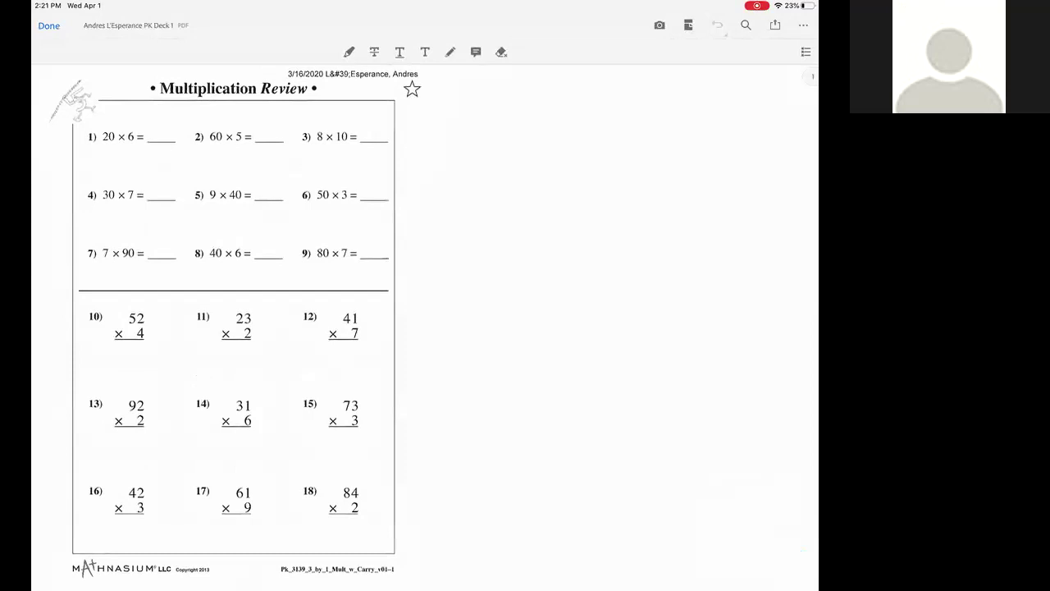
Set the freehand drawing ink to blue, skip the author name, and erase the test stroke.
click(451, 51)
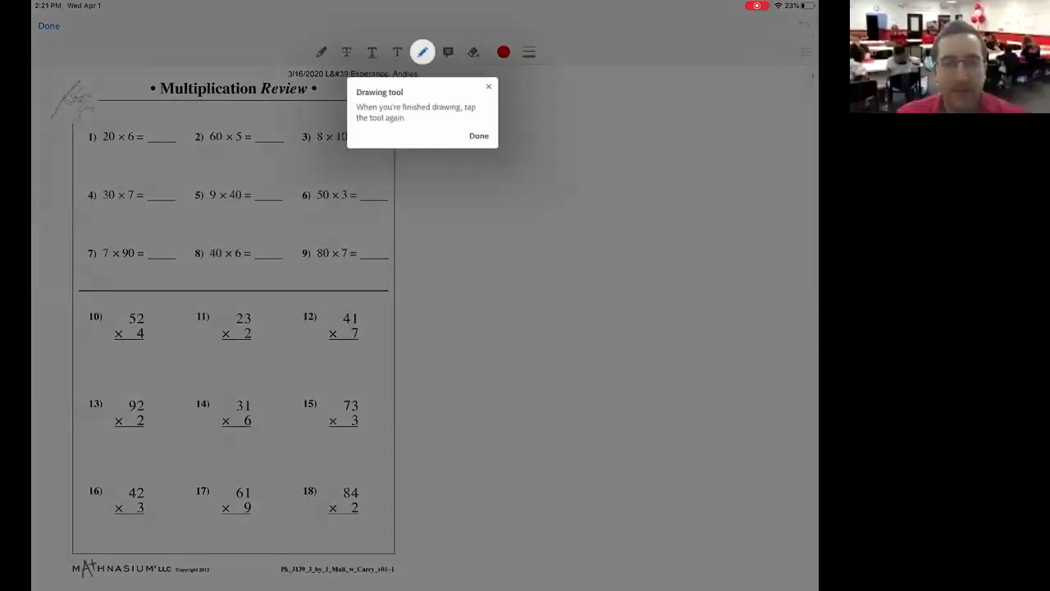
click(478, 135)
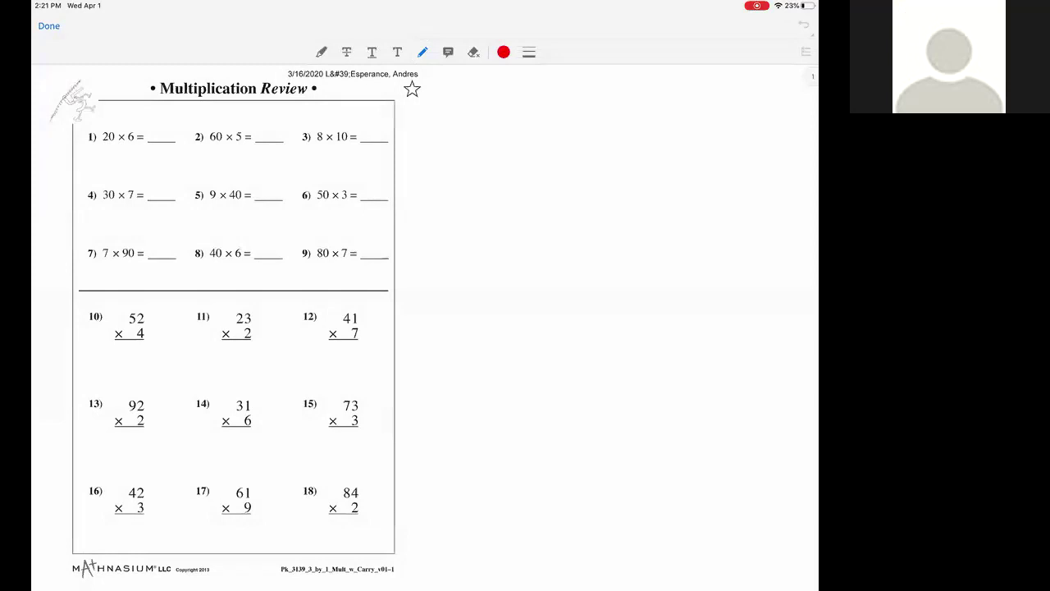
drag(456, 302, 494, 312)
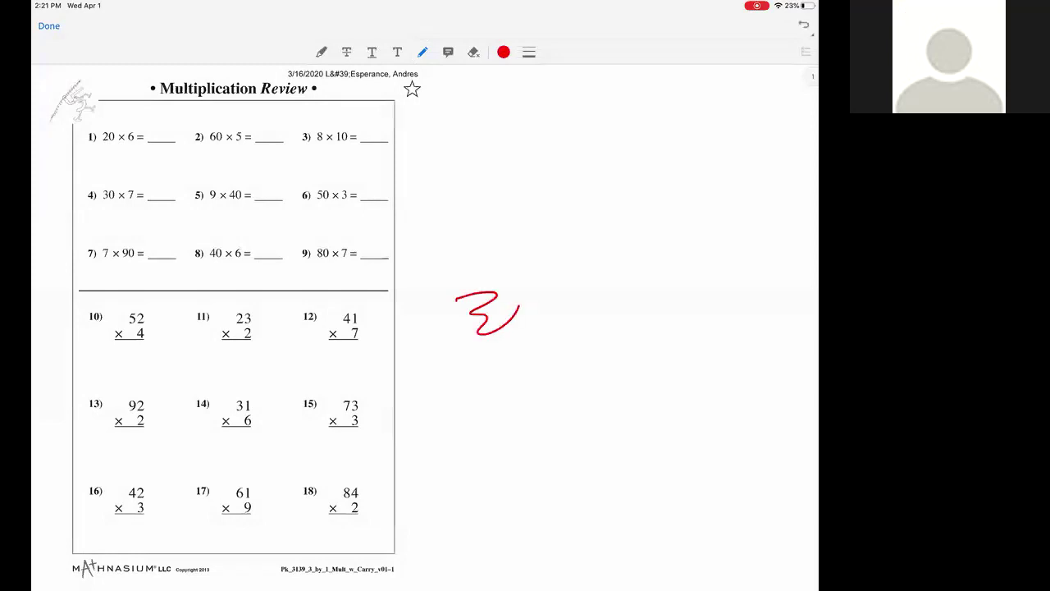
click(502, 51)
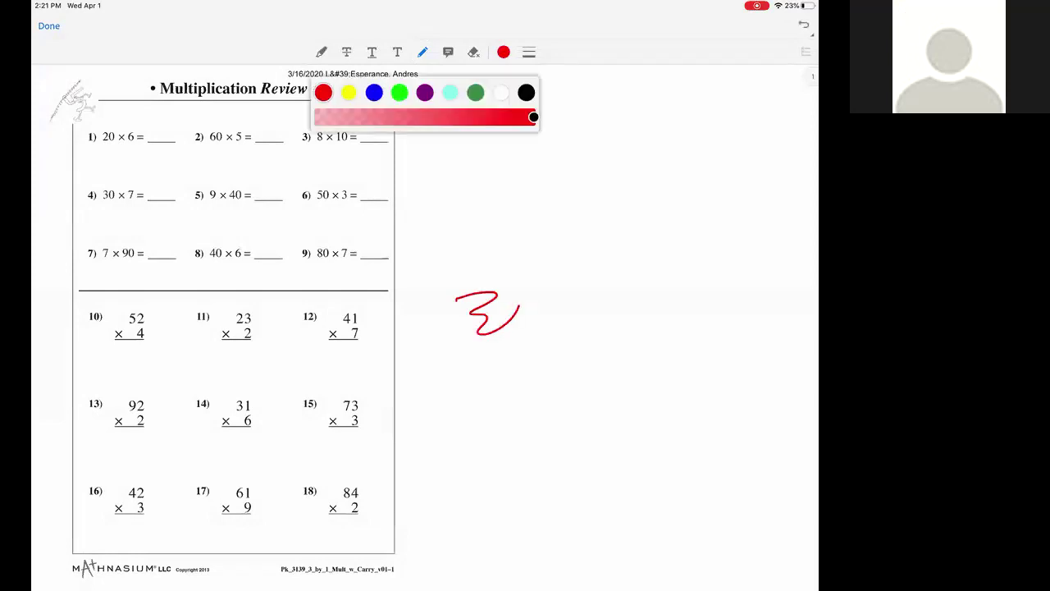
click(373, 92)
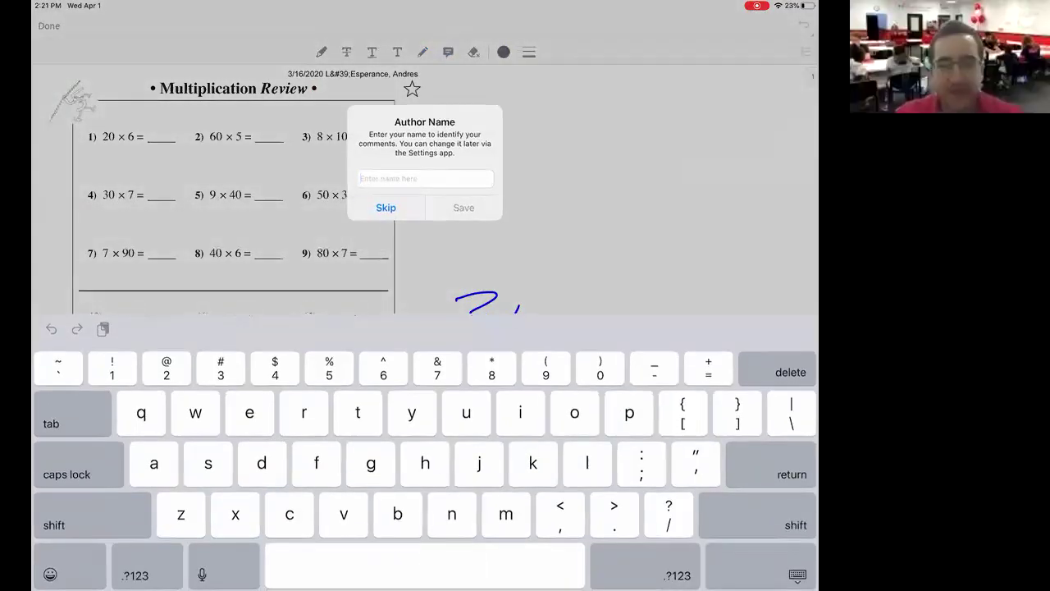
click(386, 208)
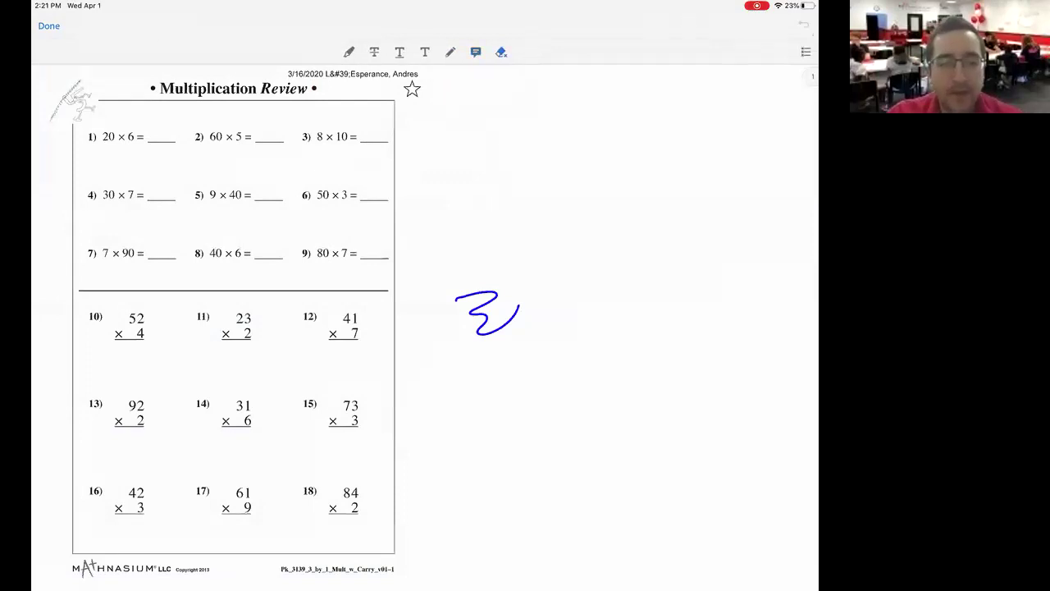
click(502, 52)
click(487, 313)
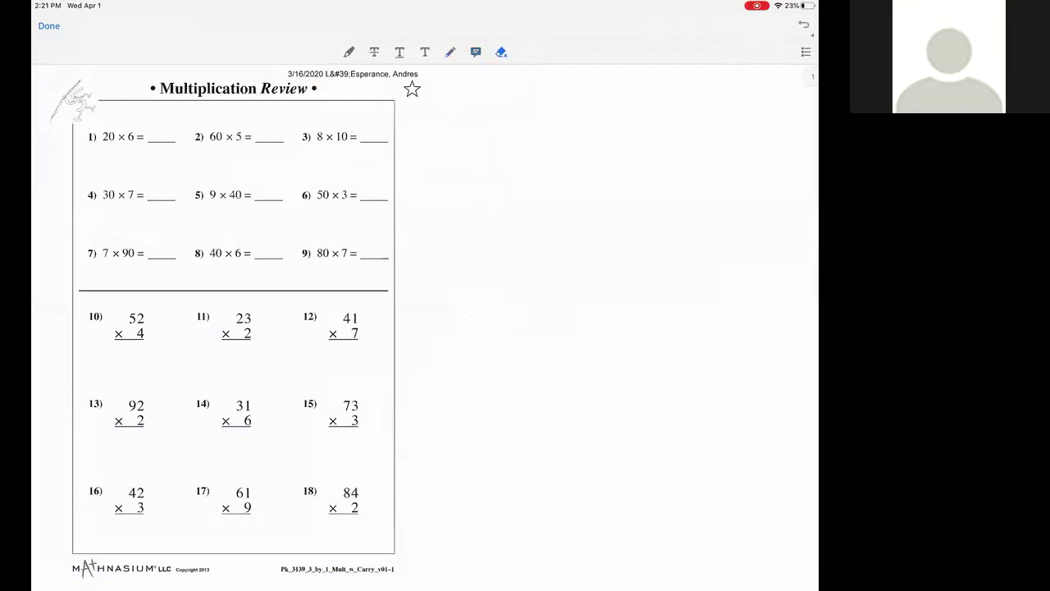
click(449, 52)
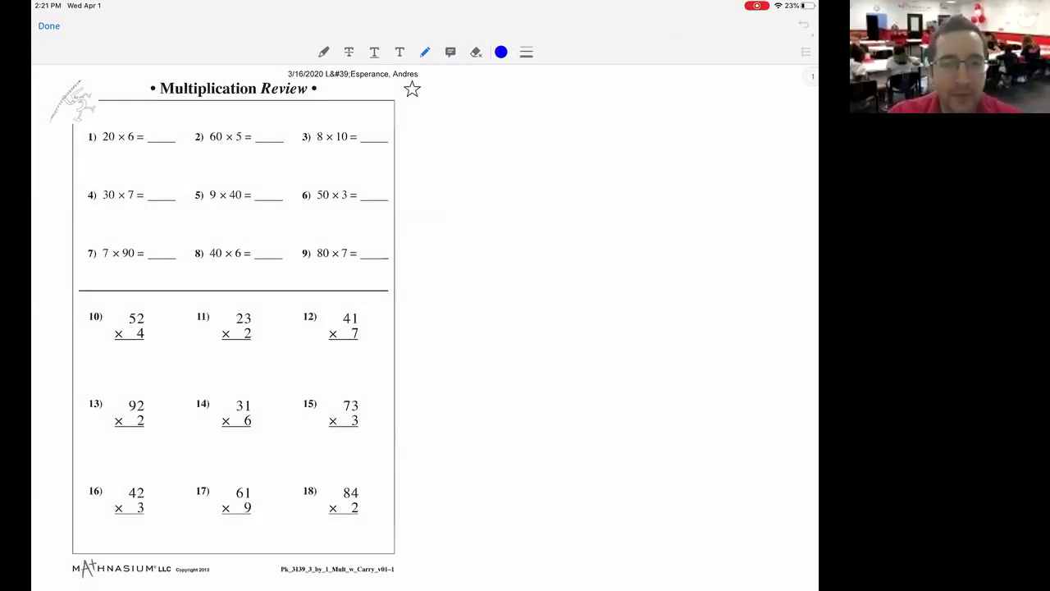
Switch to the Zoom meeting and show every participant's video.
drag(425, 587, 425, 328)
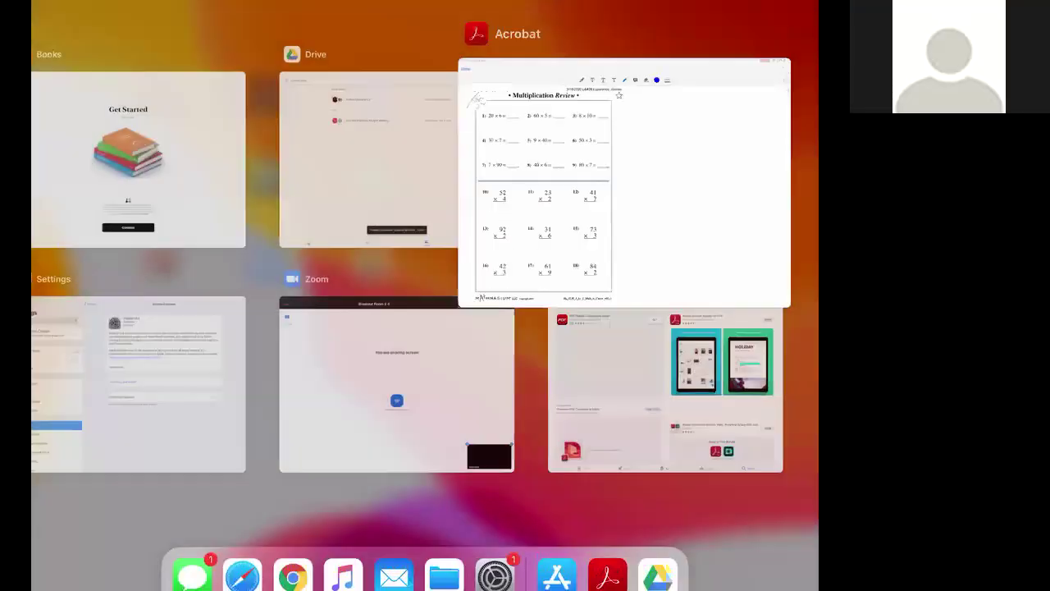
click(400, 389)
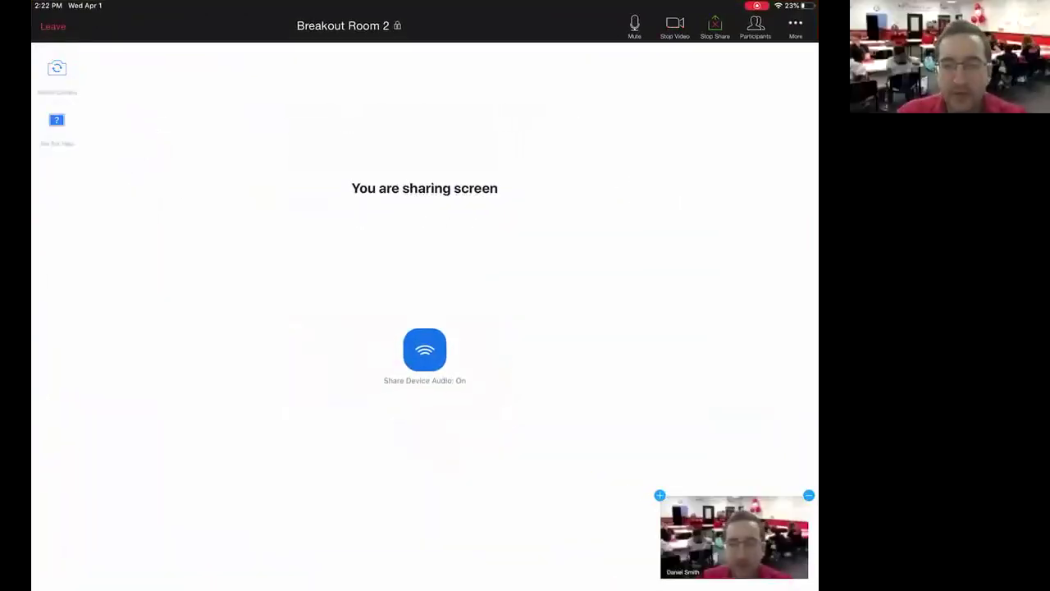
click(660, 495)
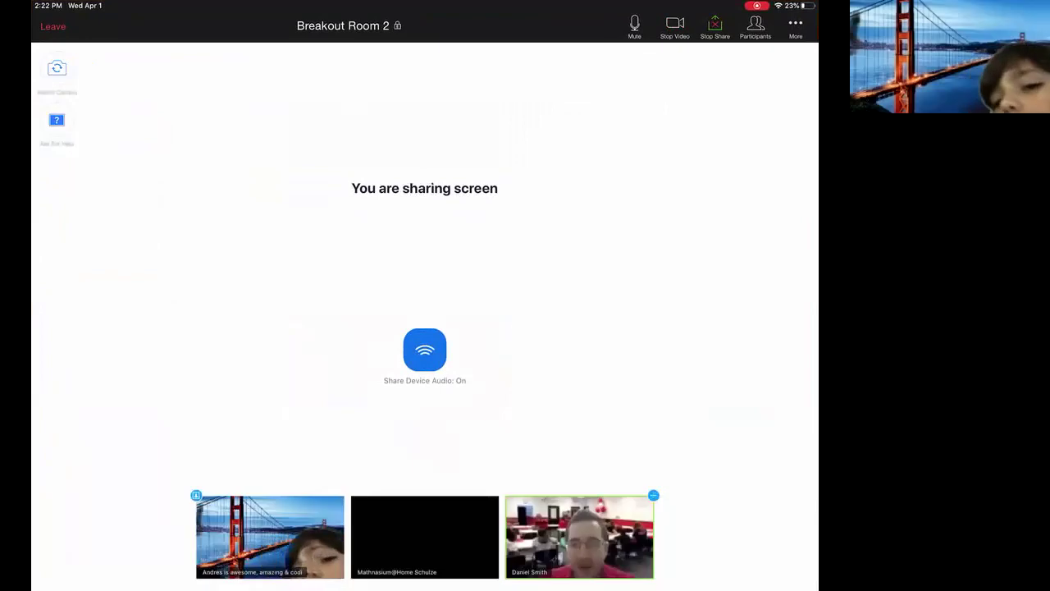